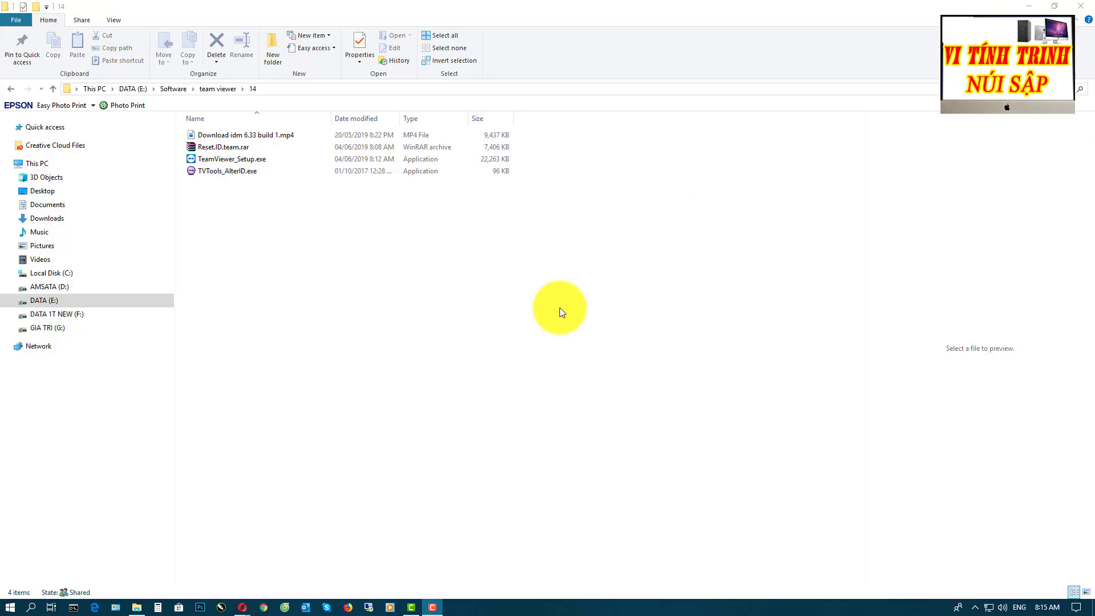
- Run TeamViewer_Setup.exe and install TeamViewer 14 with Basic installation for Company / Commercial use
{"action": "double_click", "coordinate": [246, 158]}
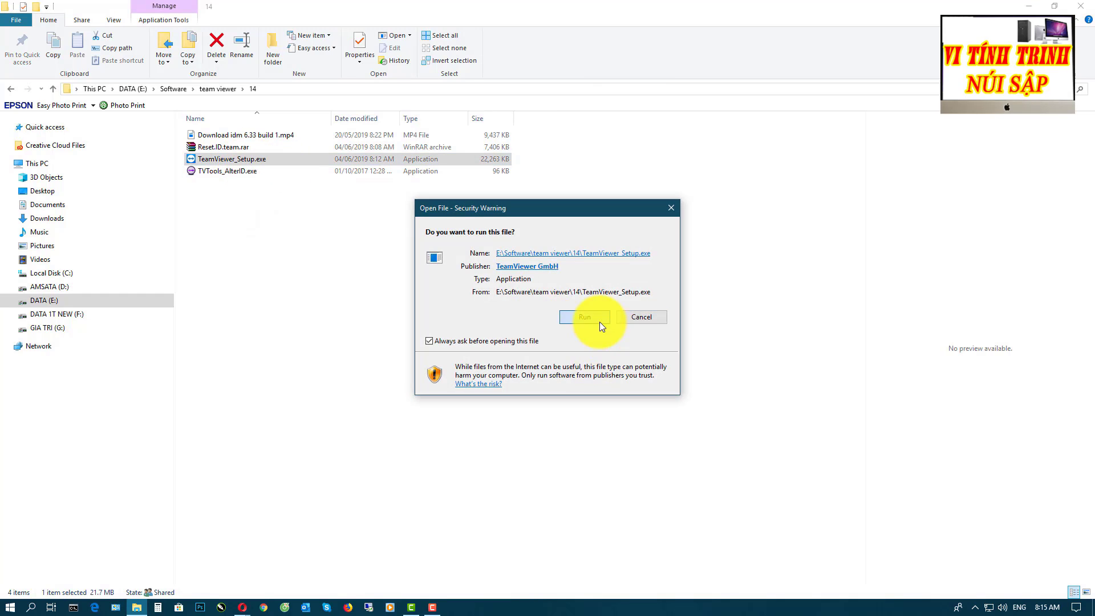
{"action": "left_click", "coordinate": [598, 322]}
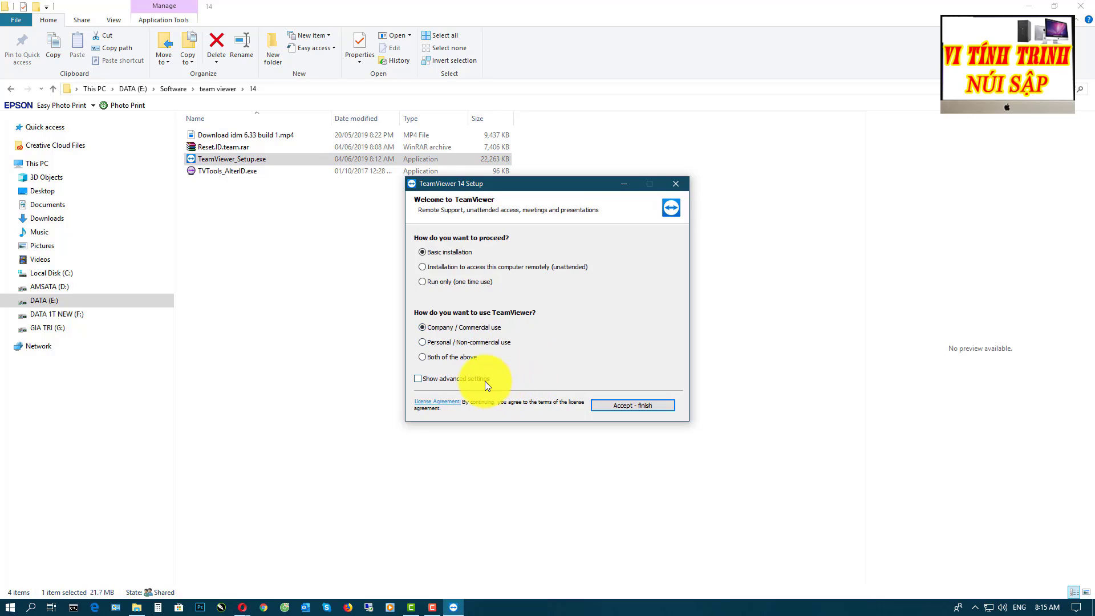
{"action": "left_click", "coordinate": [649, 405]}
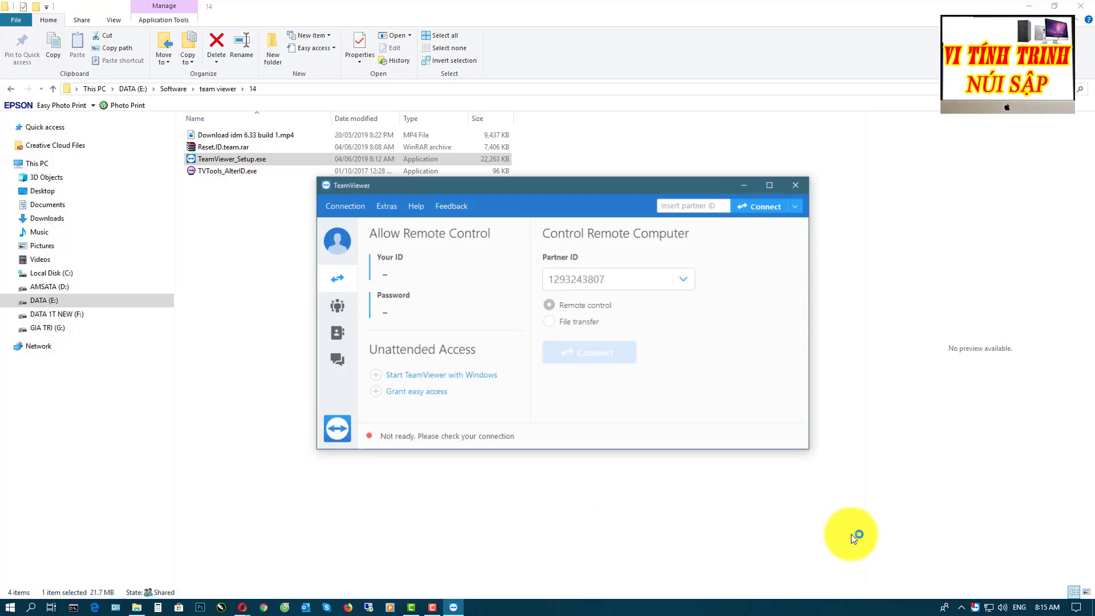
- Close TeamViewer and check the hidden notification-area icons for a copy still running
{"action": "left_click", "coordinate": [629, 187]}
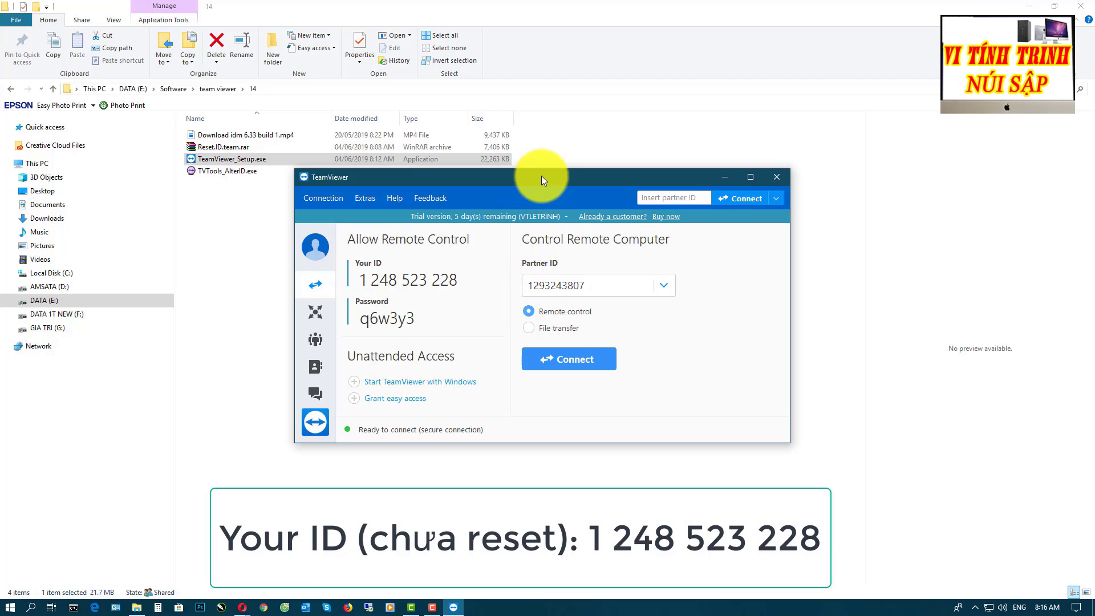
{"action": "left_click_drag", "start_coordinate": [542, 176], "coordinate": [540, 171]}
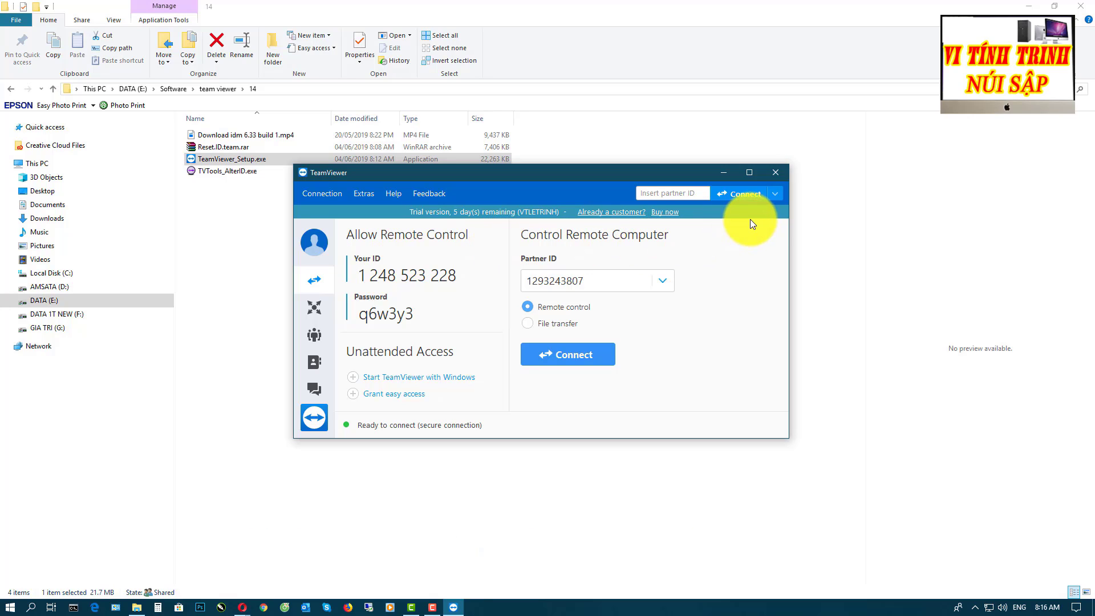
{"action": "left_click", "coordinate": [776, 172]}
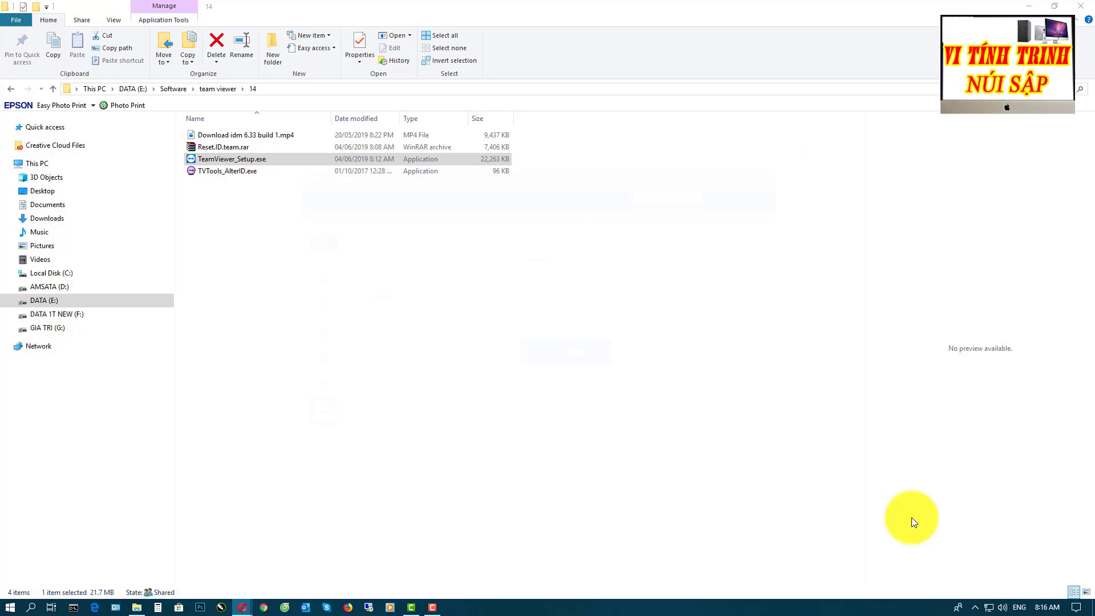
{"action": "left_click", "coordinate": [975, 607]}
{"action": "right_click", "coordinate": [978, 586]}
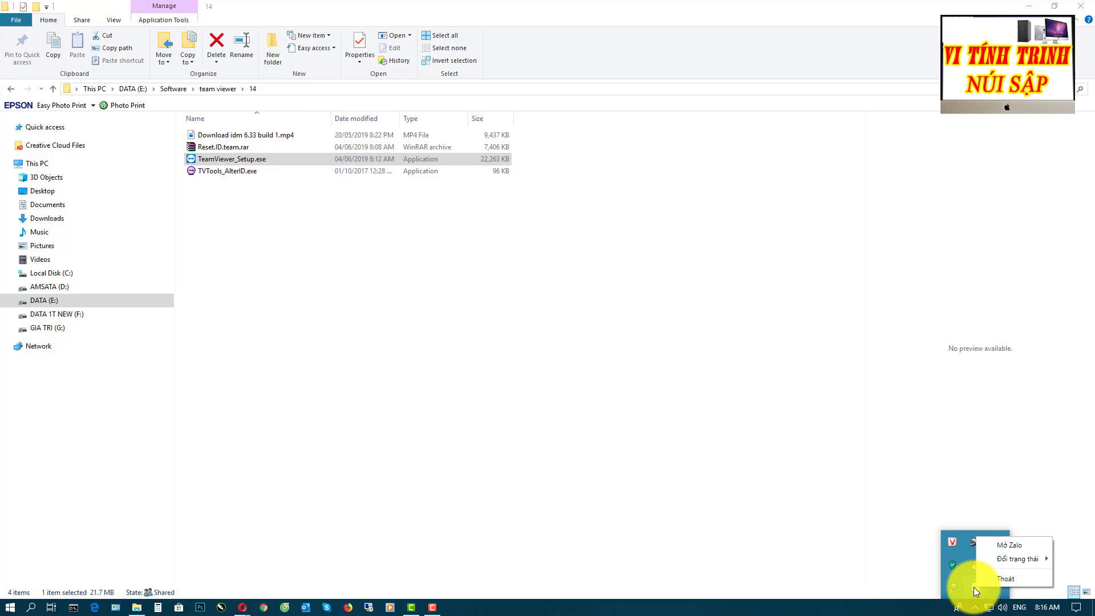
{"action": "left_click", "coordinate": [808, 499]}
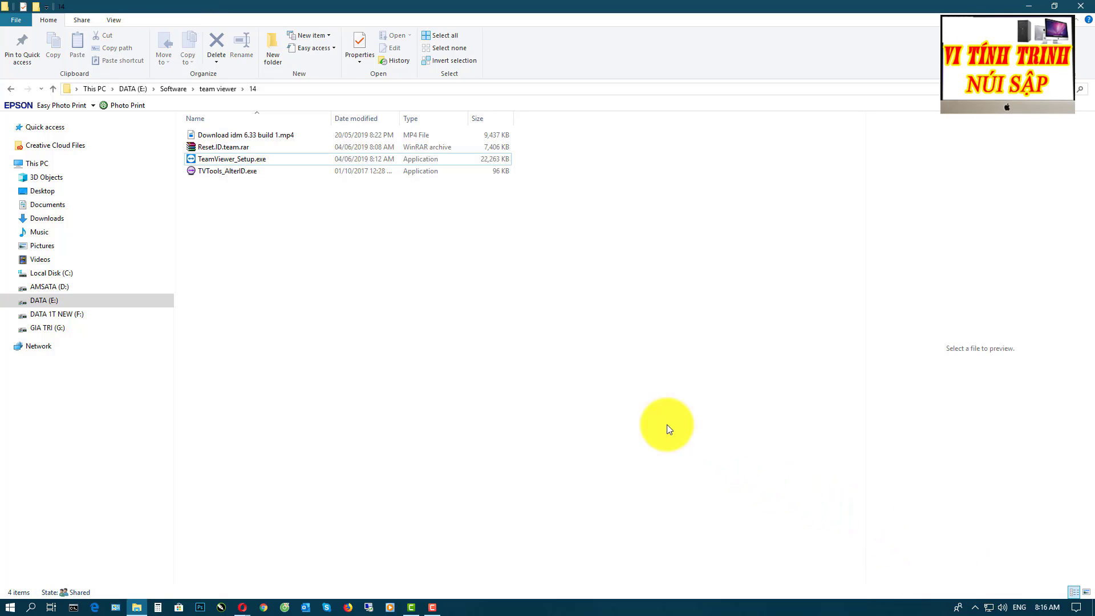
- Copy TVTools_AlterID.exe from folder 14 and minimize the folder window to reach the desktop
{"action": "left_click", "coordinate": [232, 172]}
{"action": "right_click", "coordinate": [233, 172]}
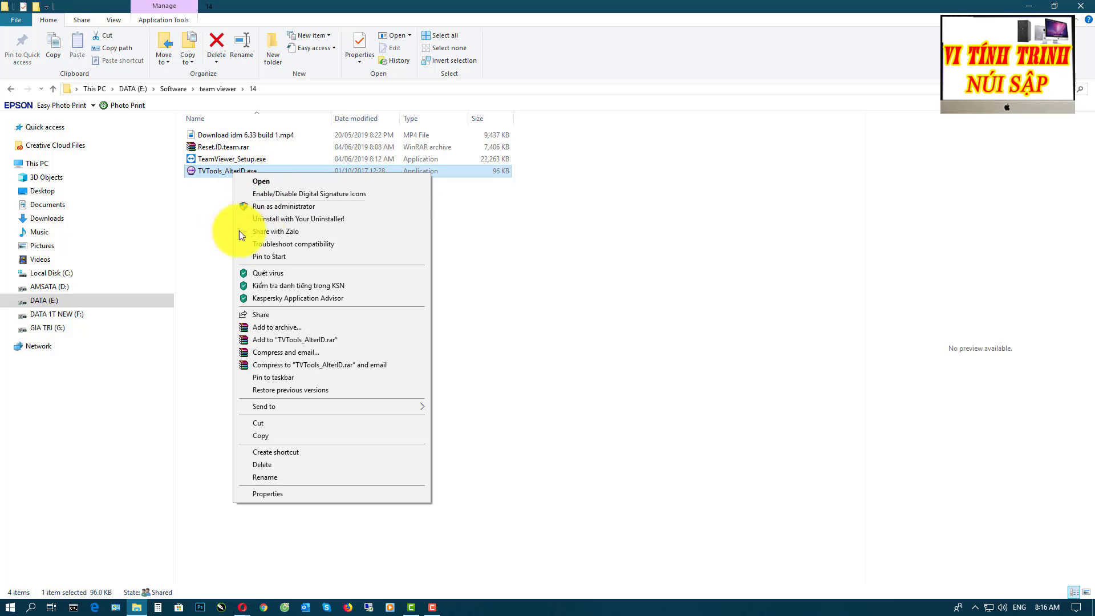
{"action": "left_click", "coordinate": [322, 434]}
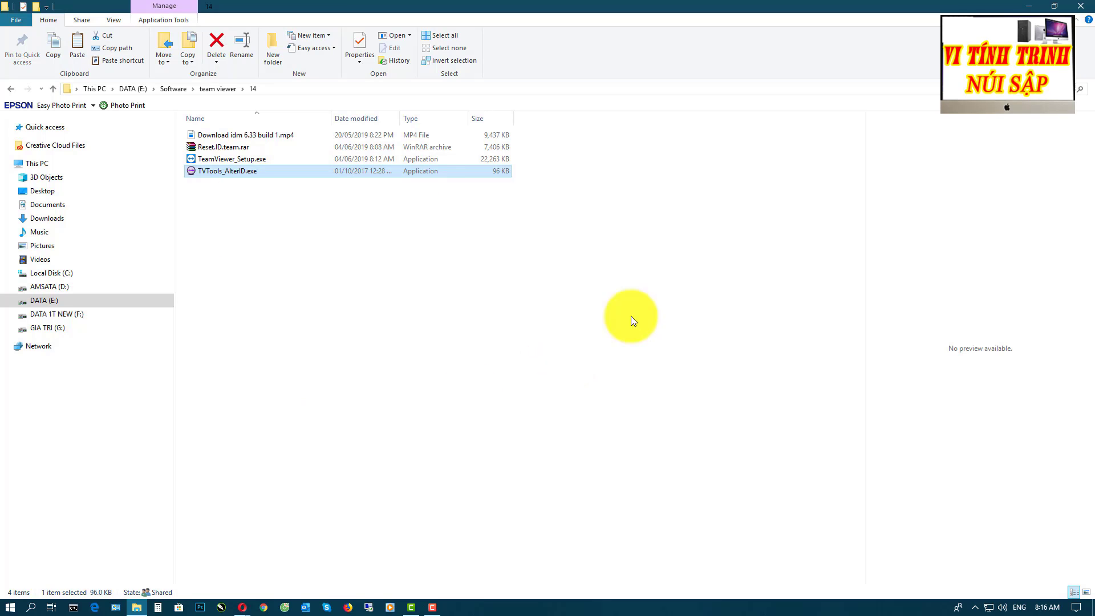
{"action": "left_click", "coordinate": [631, 316]}
{"action": "left_click", "coordinate": [1036, 8]}
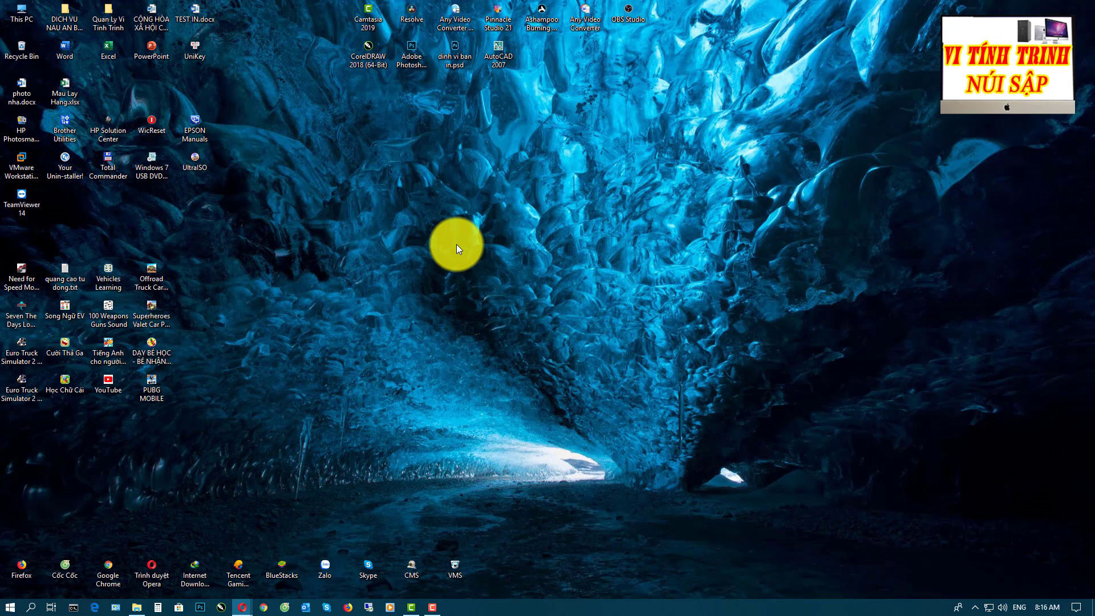
- Open the file location of the TeamViewer 14 shortcut and paste TVTools_AlterID.exe into that program folder
{"action": "right_click", "coordinate": [18, 204]}
{"action": "left_click", "coordinate": [69, 226]}
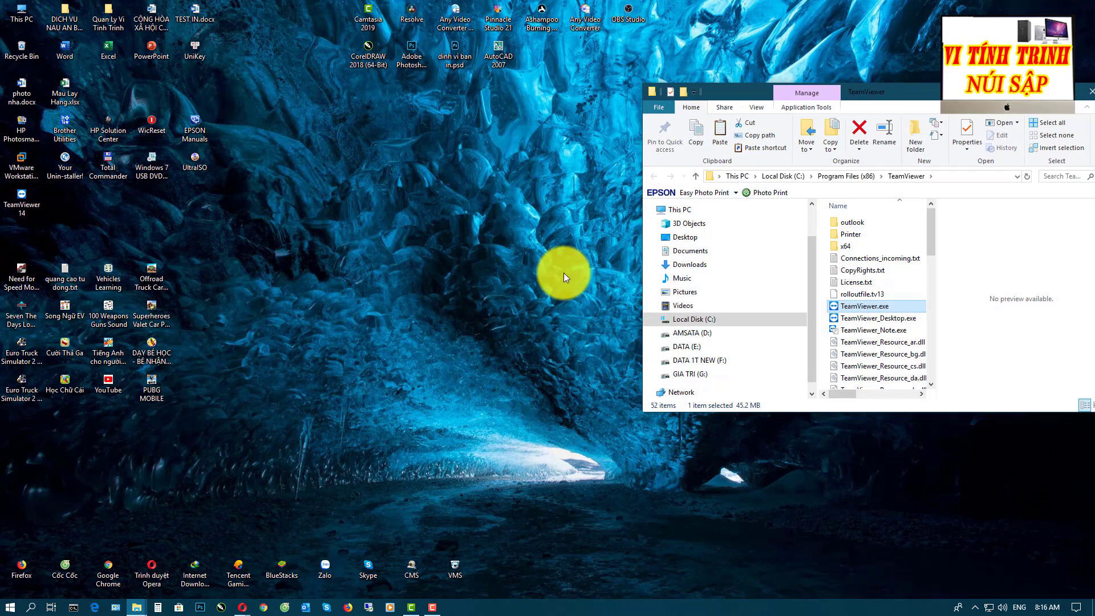
{"action": "double_click", "coordinate": [926, 91]}
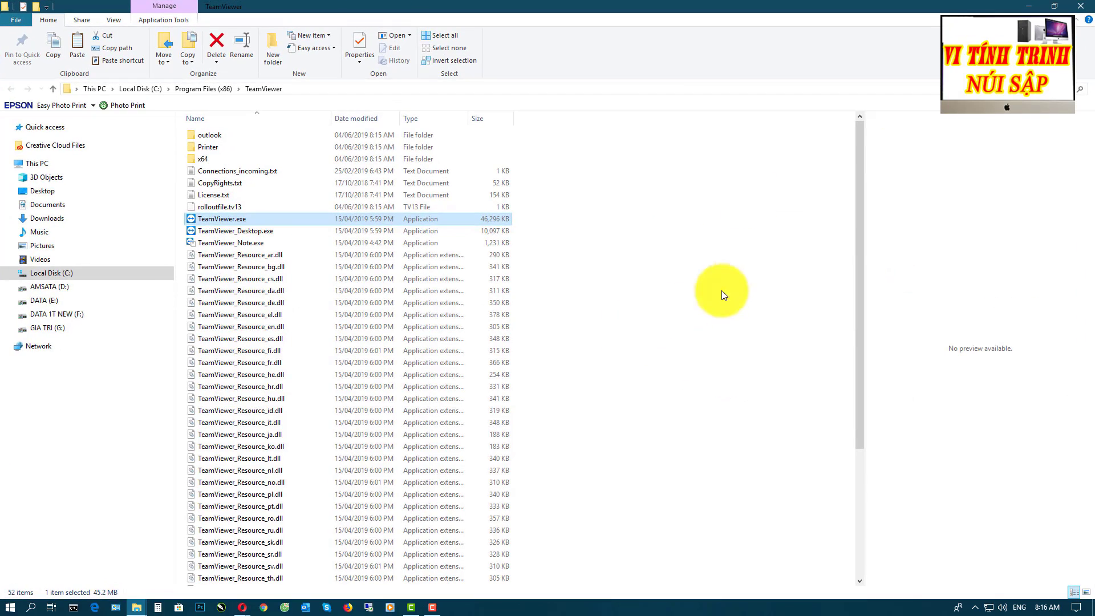
{"action": "right_click", "coordinate": [716, 251]}
{"action": "left_click", "coordinate": [752, 332]}
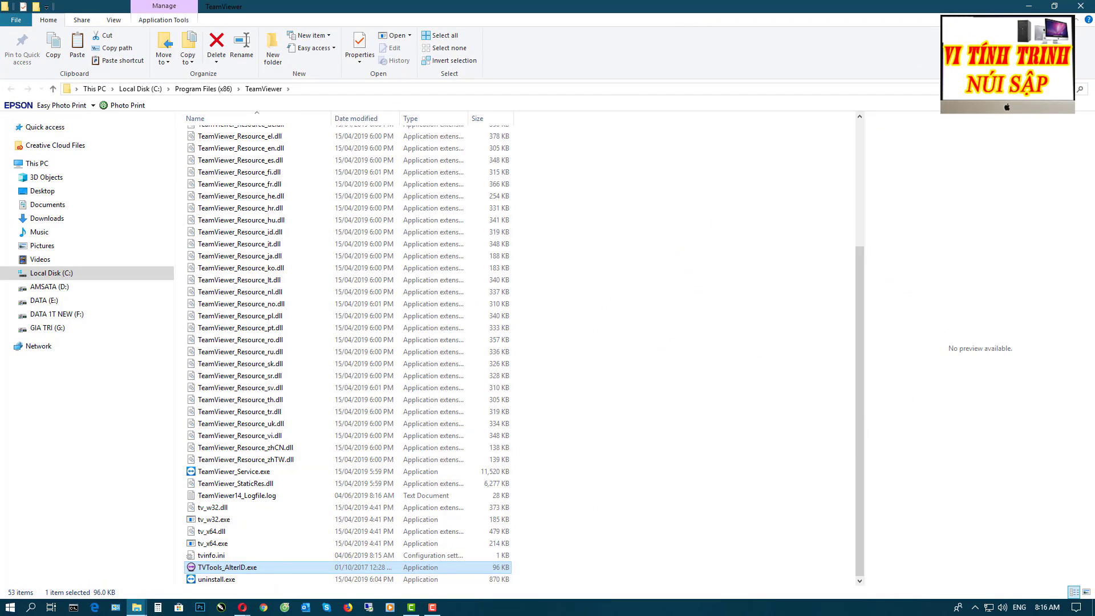
- Run the pasted TVTools_AlterID.exe as administrator, reset the TeamViewer ID in Trial mode, and end the tool
{"action": "key", "text": "Return"}
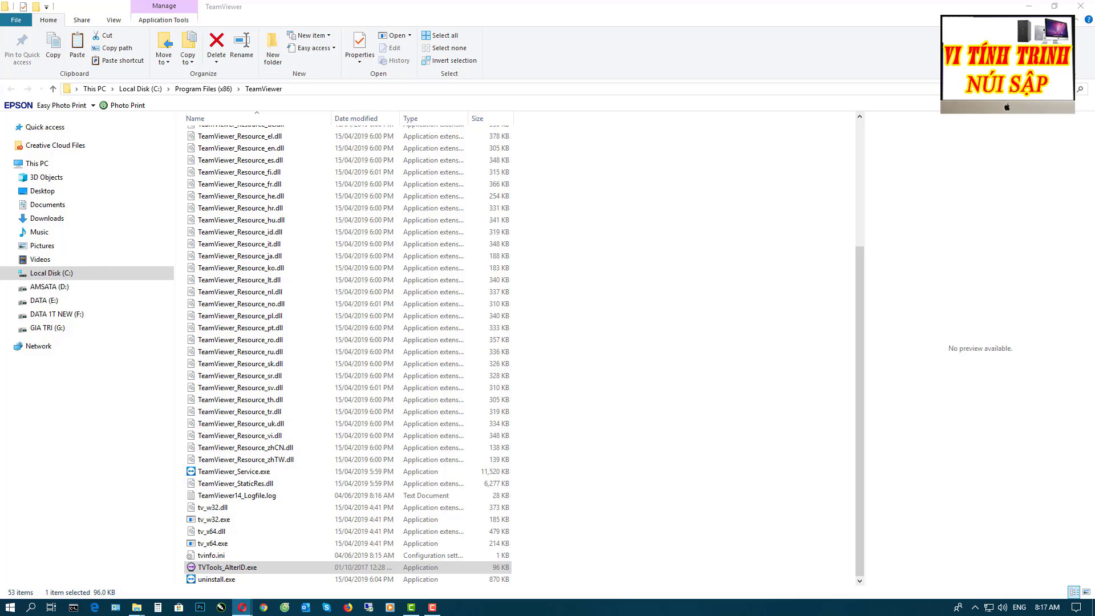
{"action": "right_click", "coordinate": [288, 568]}
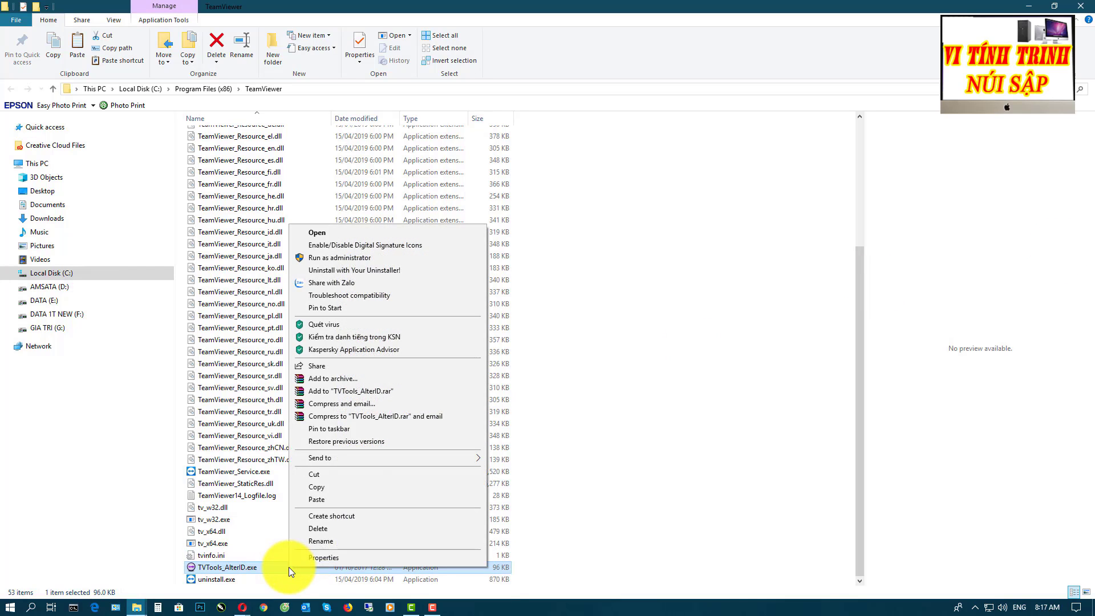
{"action": "left_click", "coordinate": [331, 262]}
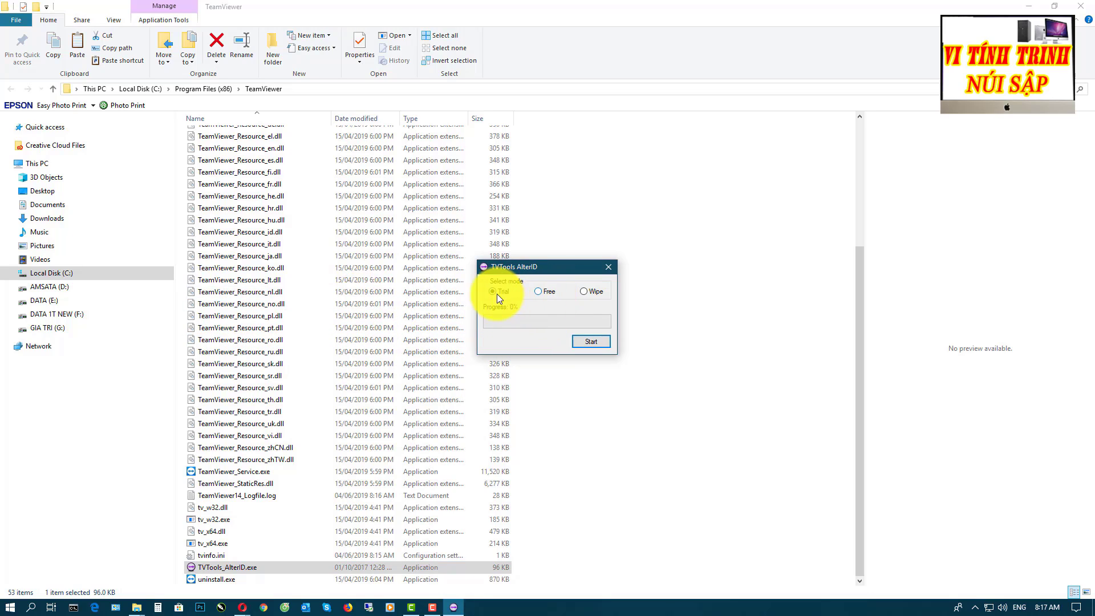
{"action": "left_click", "coordinate": [584, 341]}
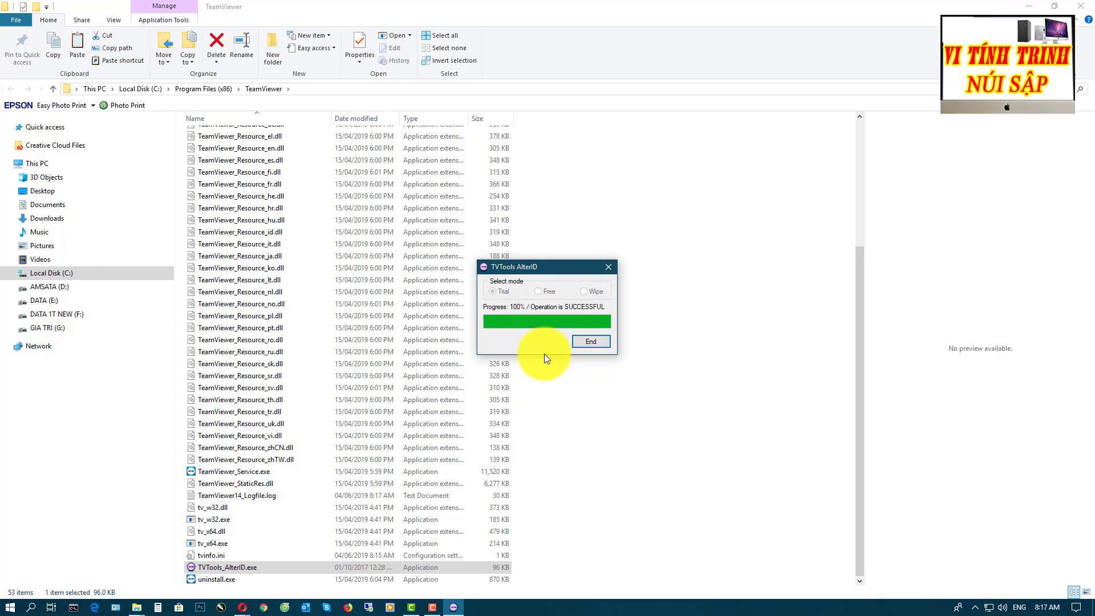
{"action": "left_click", "coordinate": [595, 334]}
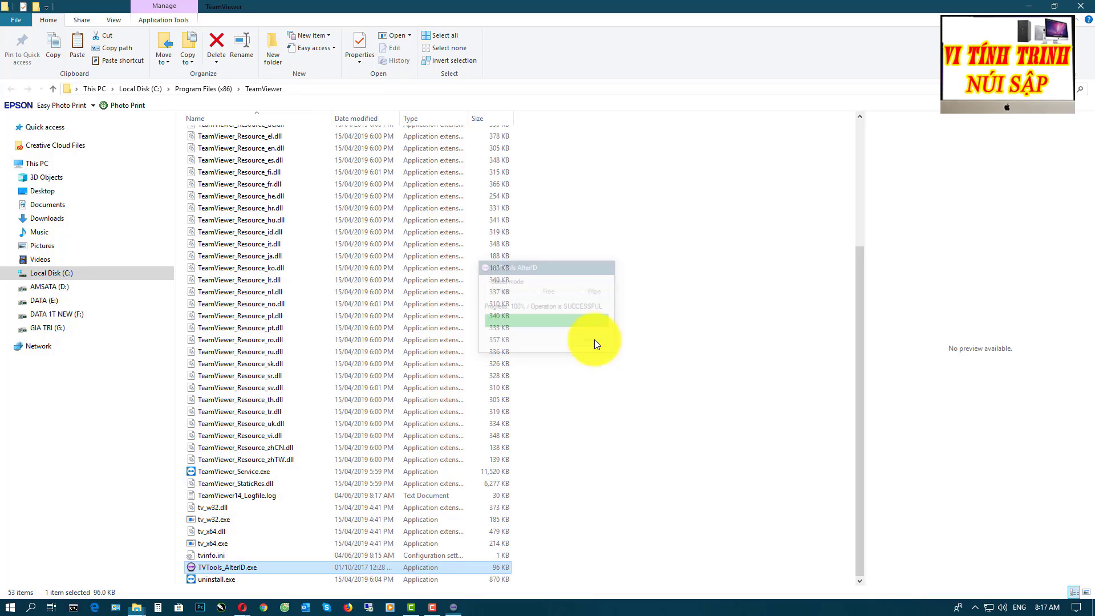
- Minimize the program folder and launch TeamViewer 14 from the desktop, moving its window slightly higher
{"action": "left_click", "coordinate": [1024, 10]}
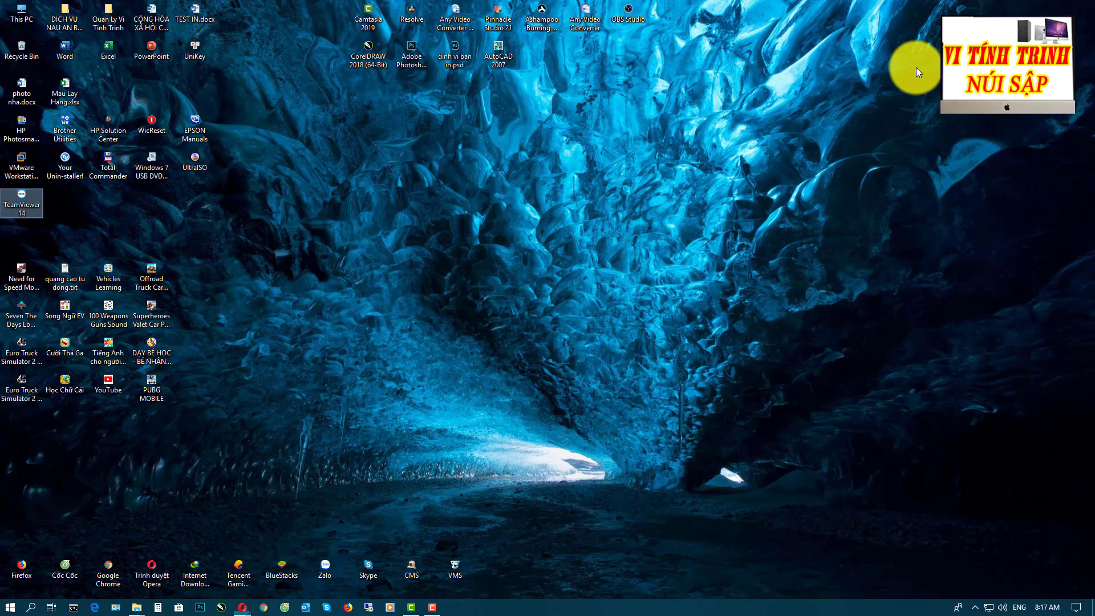
{"action": "double_click", "coordinate": [28, 208]}
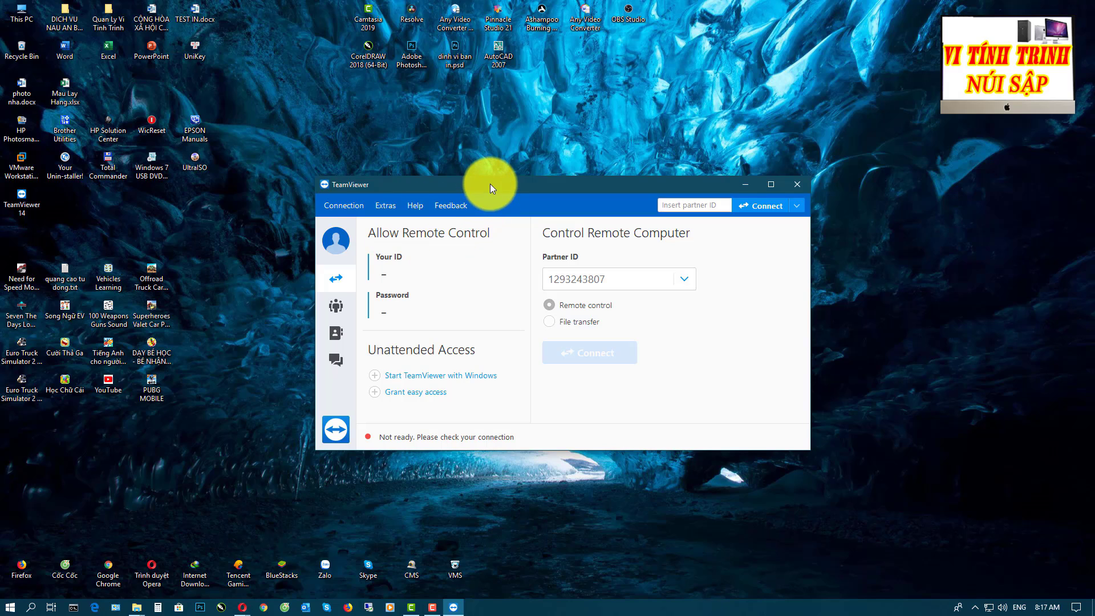
{"action": "left_click_drag", "start_coordinate": [490, 184], "coordinate": [486, 156]}
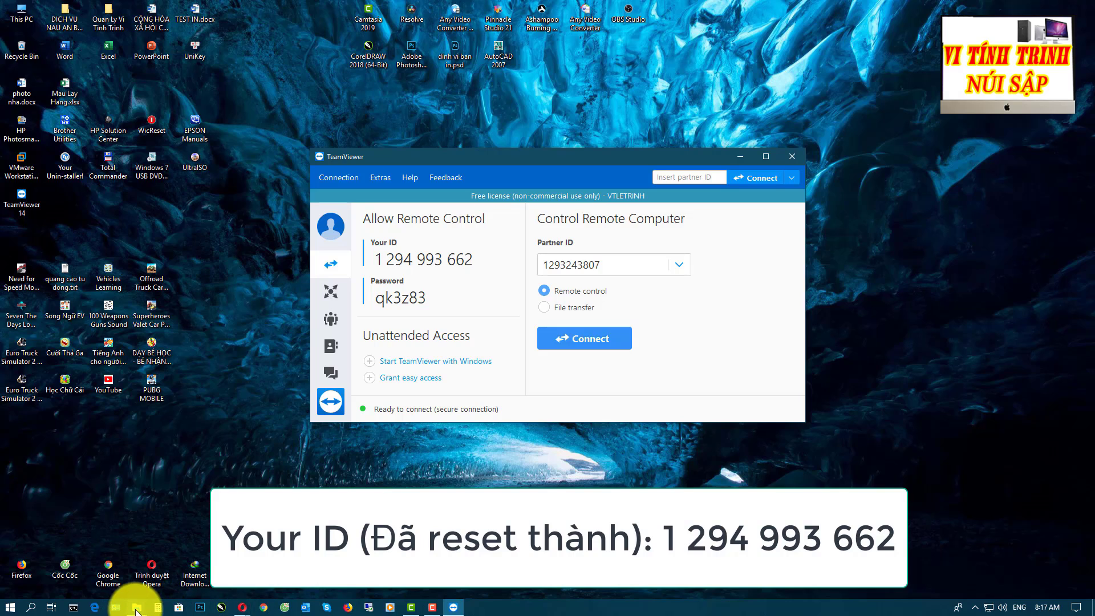
- Review folder 14 and the TeamViewer program folder, and minimize both to return to the TeamViewer window
{"action": "mouse_move", "coordinate": [138, 609]}
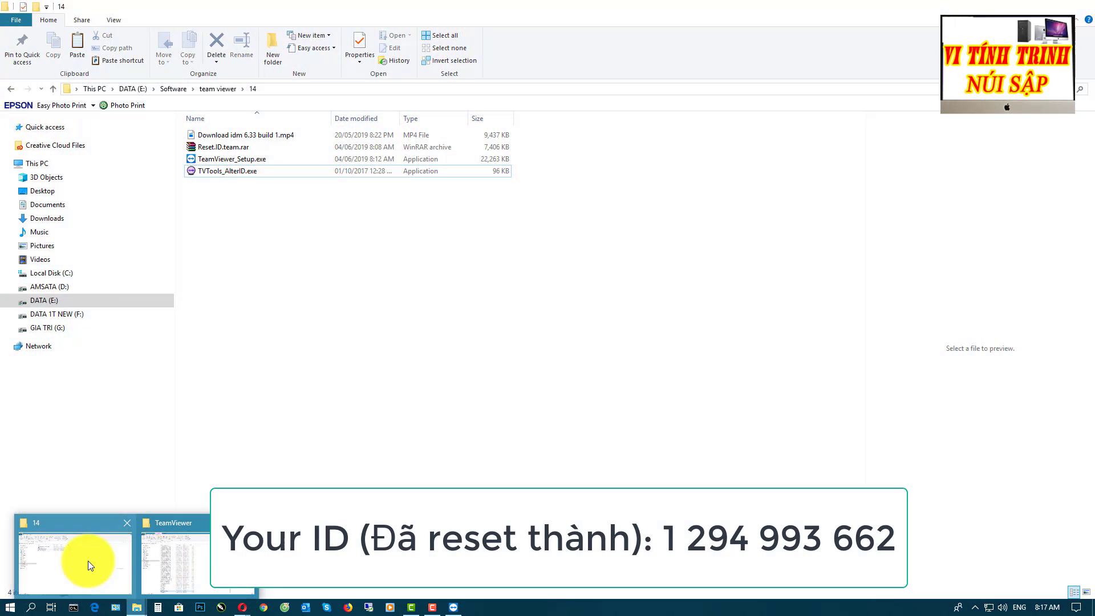
{"action": "left_click", "coordinate": [88, 561]}
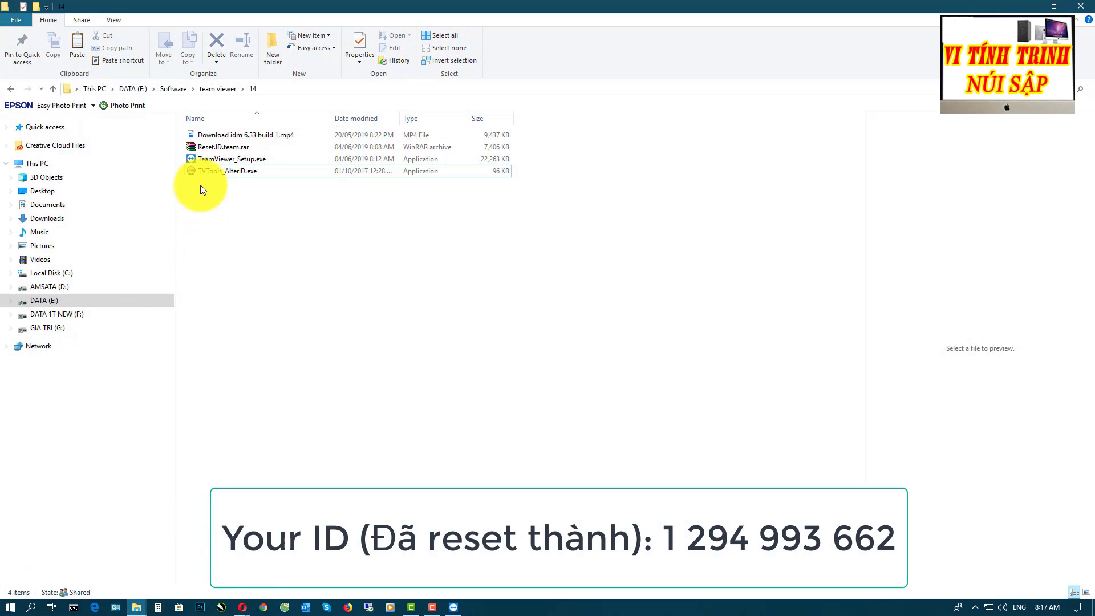
{"action": "left_click", "coordinate": [137, 605]}
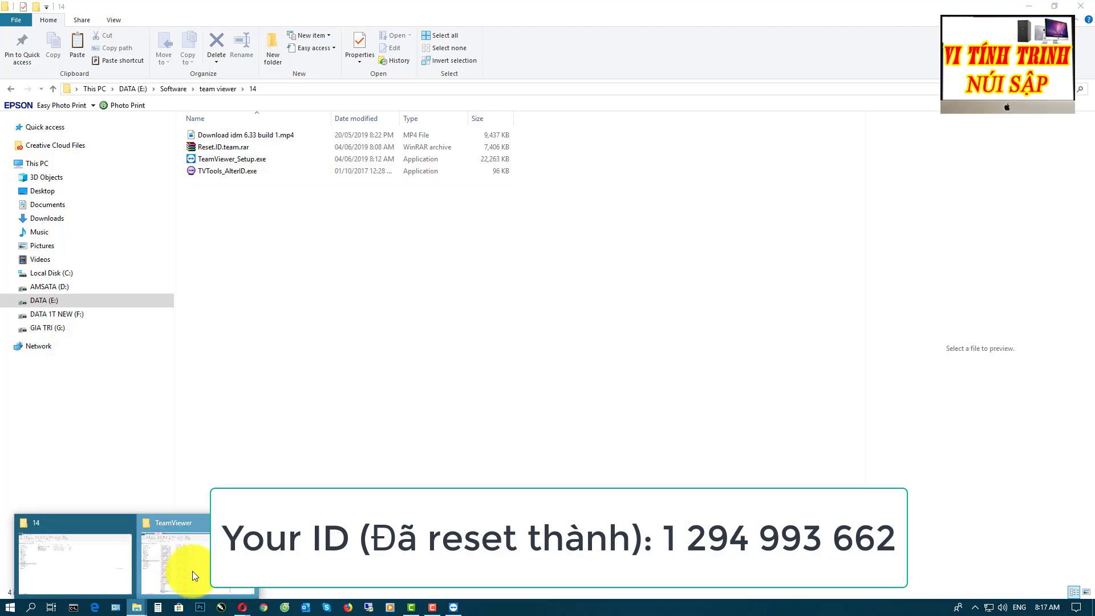
{"action": "left_click", "coordinate": [194, 575]}
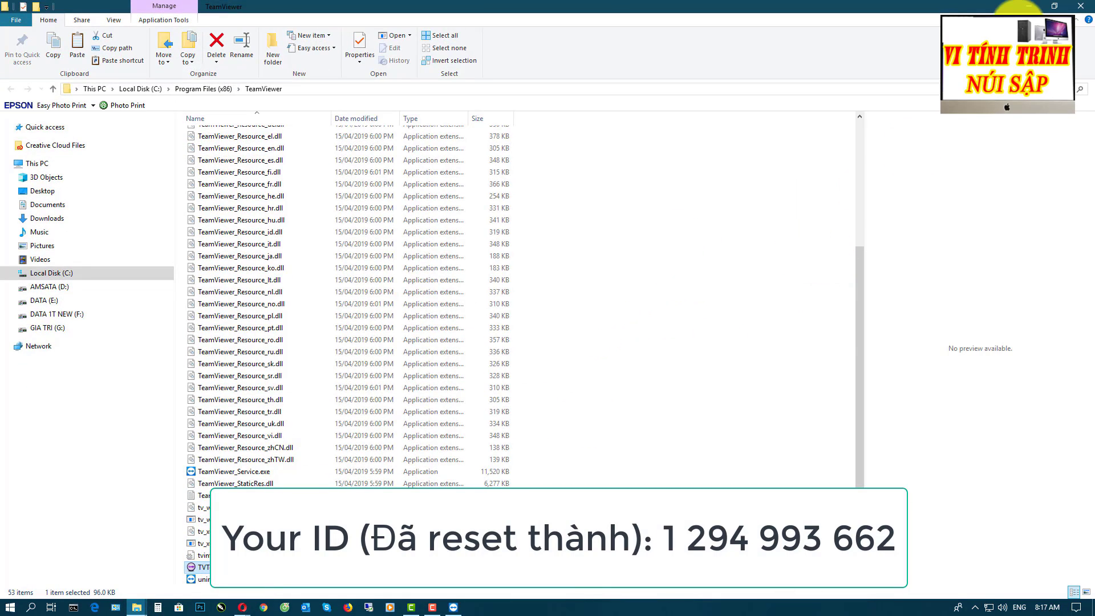
{"action": "left_click", "coordinate": [1035, 7]}
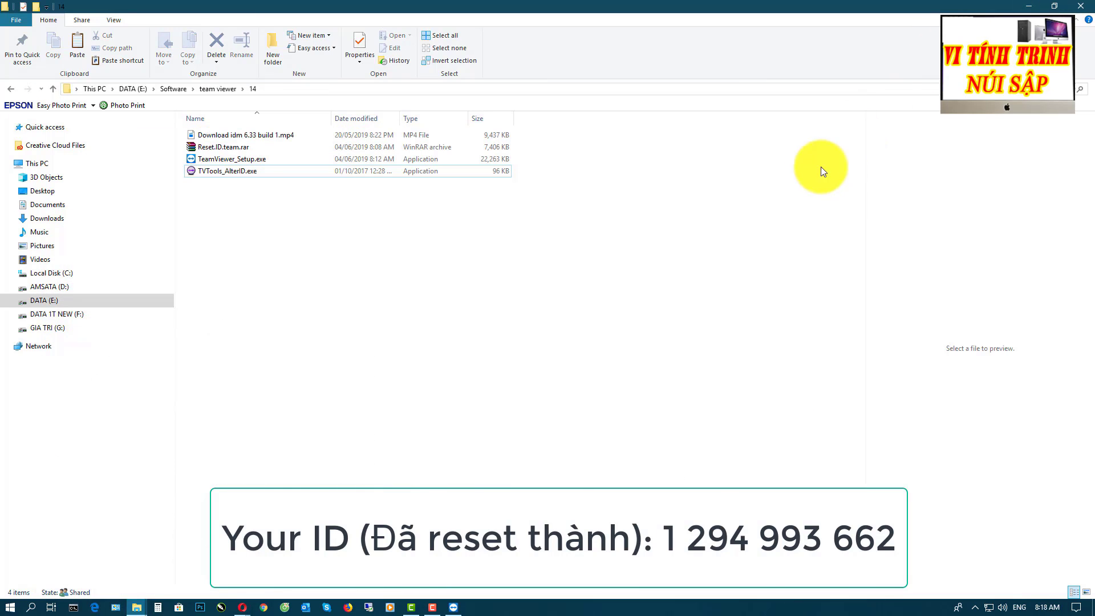
{"action": "left_click", "coordinate": [1035, 7]}
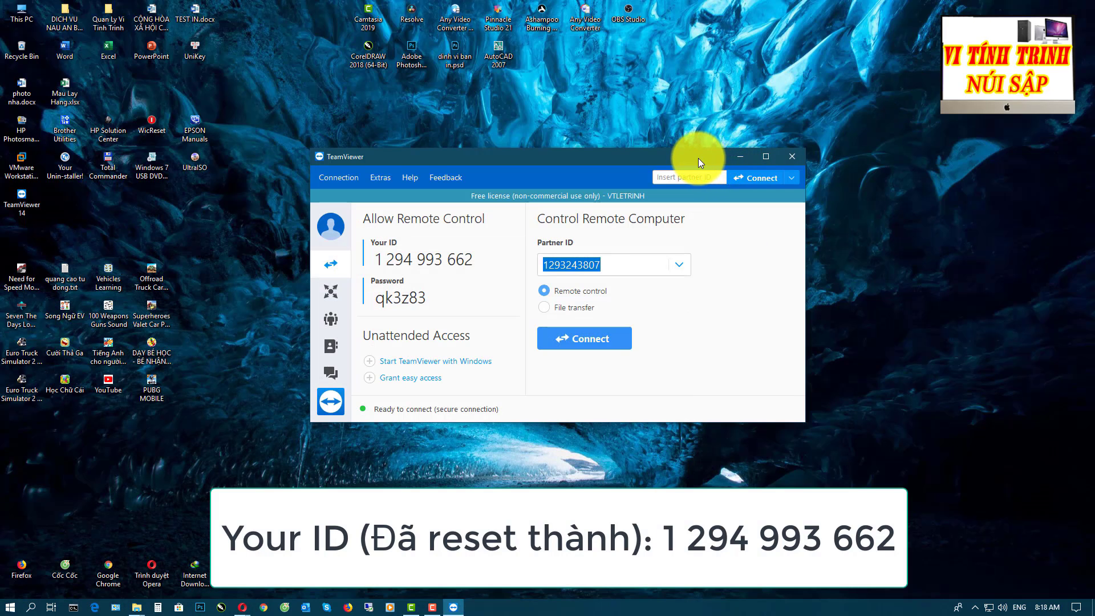